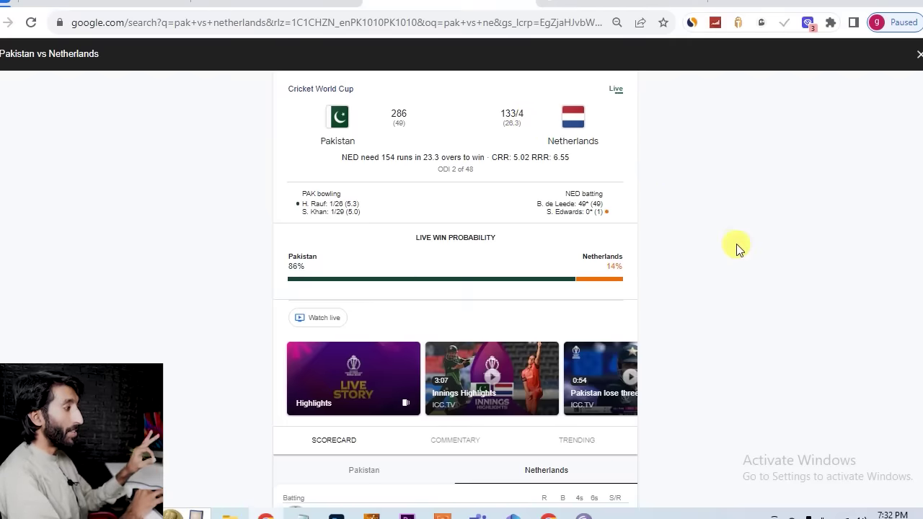
- Browse the latest videos on the Uzair Cricket YouTube channel
left_click(618, 3)
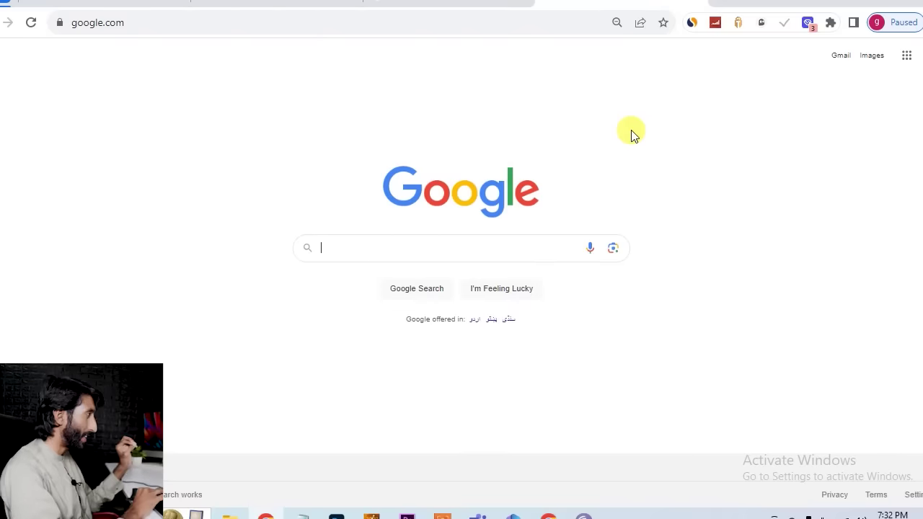
left_click(281, 4)
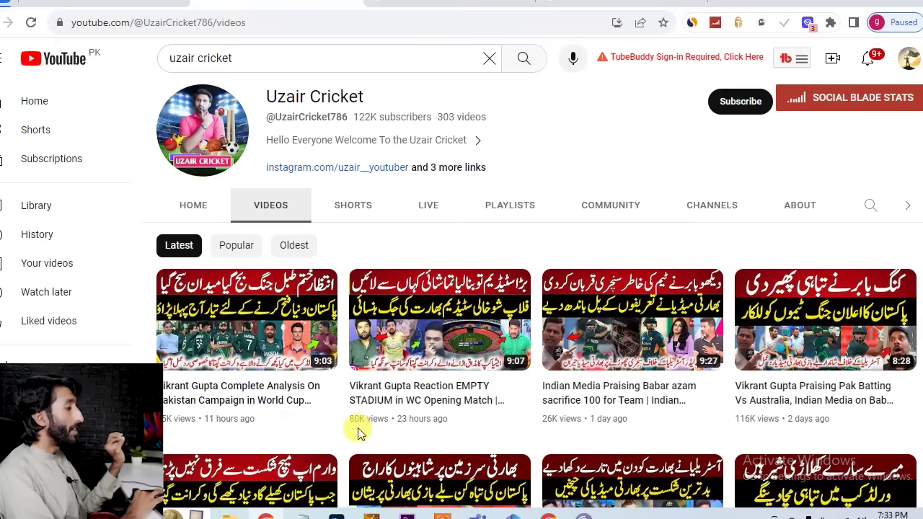
scroll(354, 433, "down", 5)
scroll(354, 433, "up", 8)
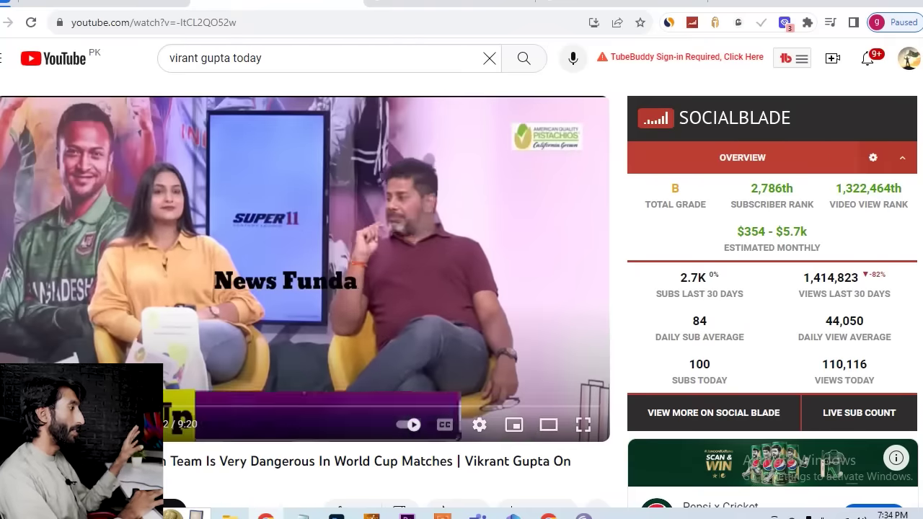
- Copy the URL of the open YouTube cricket video and download the video file from its direct playback page
left_click(242, 28)
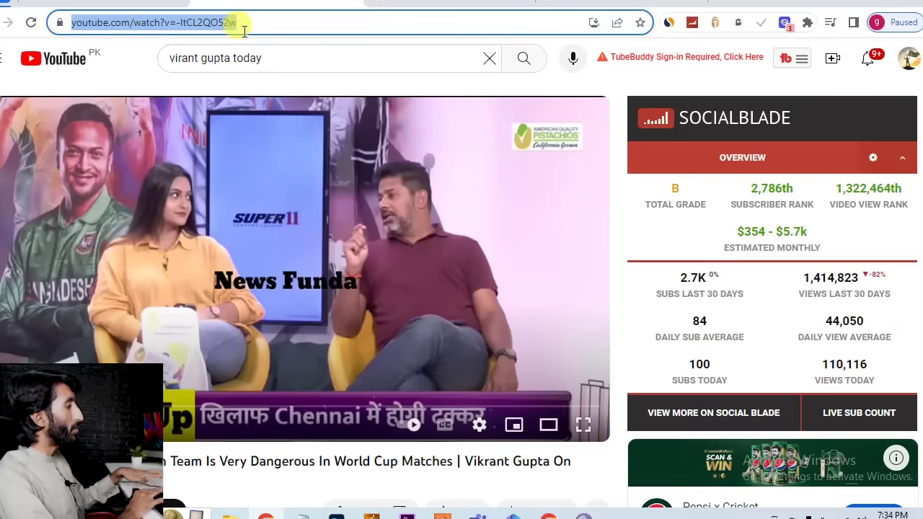
left_click(604, 5)
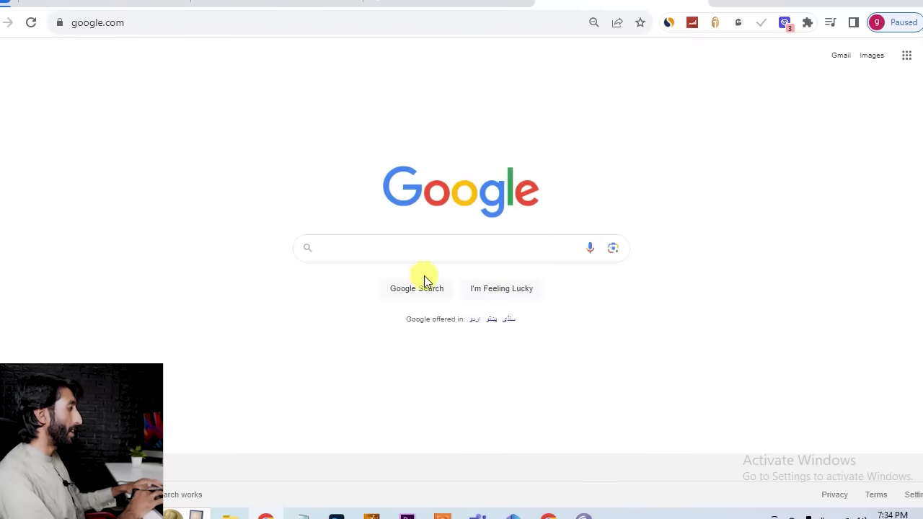
type("sa")
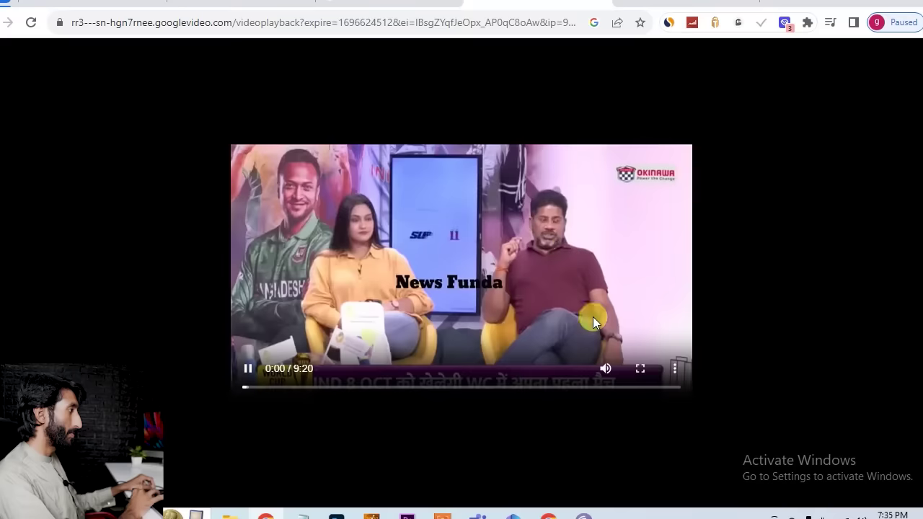
left_click(253, 369)
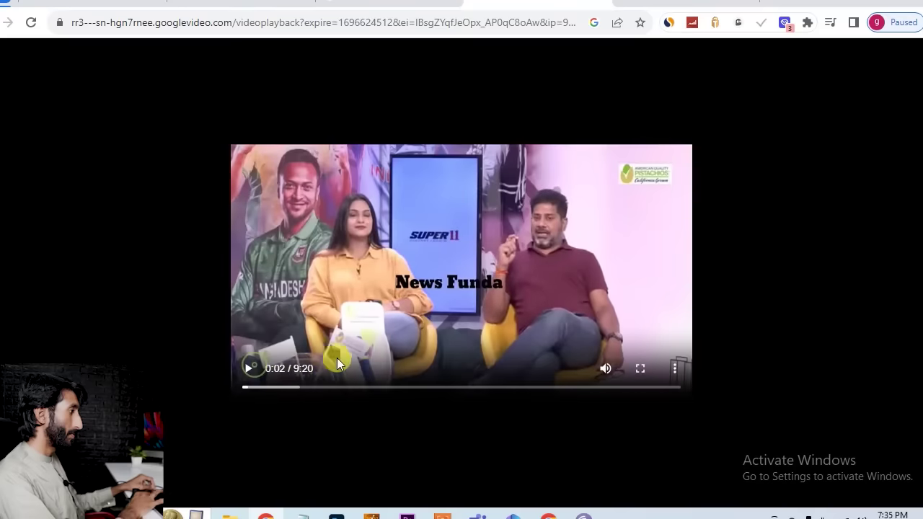
left_click(674, 368)
left_click(623, 306)
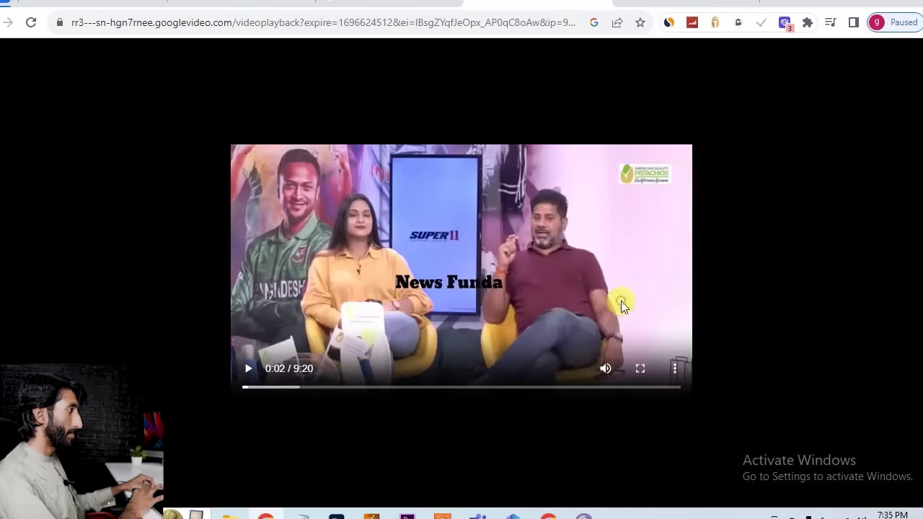
key("ctrl+w")
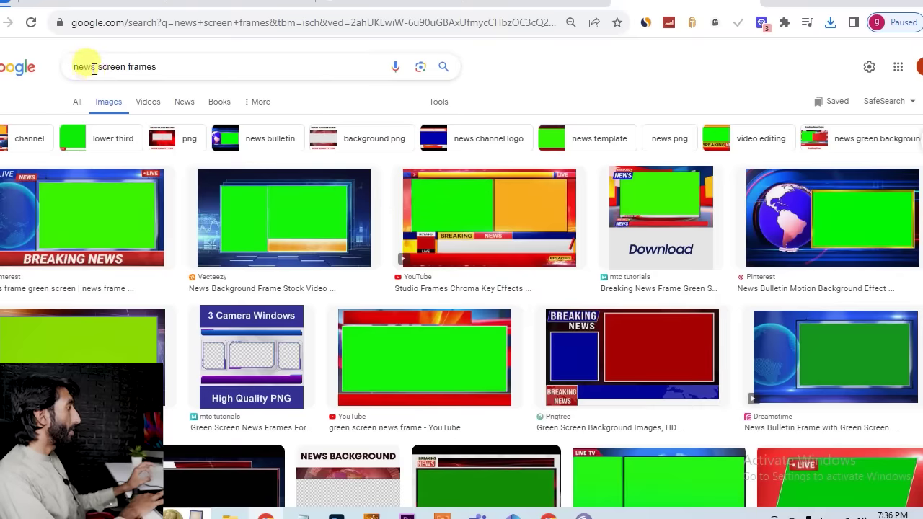
- Preview the Pngtree Breaking News frame with the blue and red panels in the image results
left_click(604, 362)
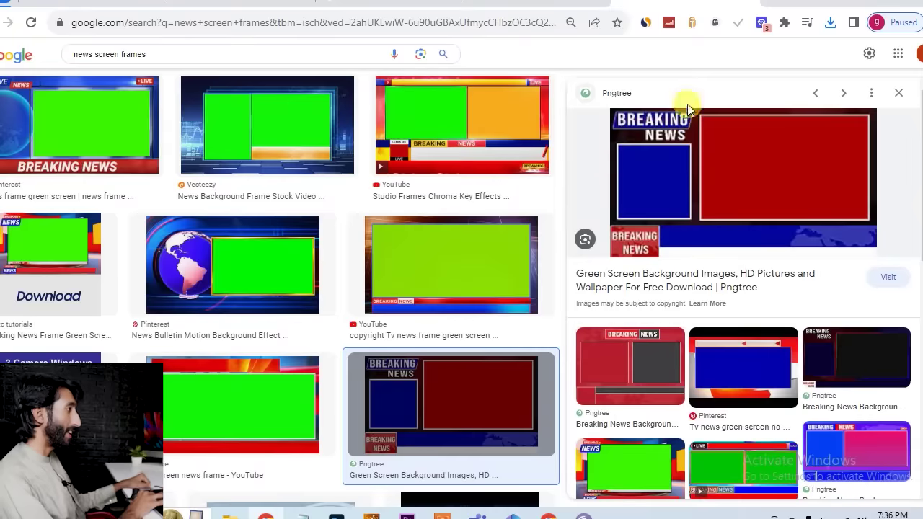
left_click(898, 93)
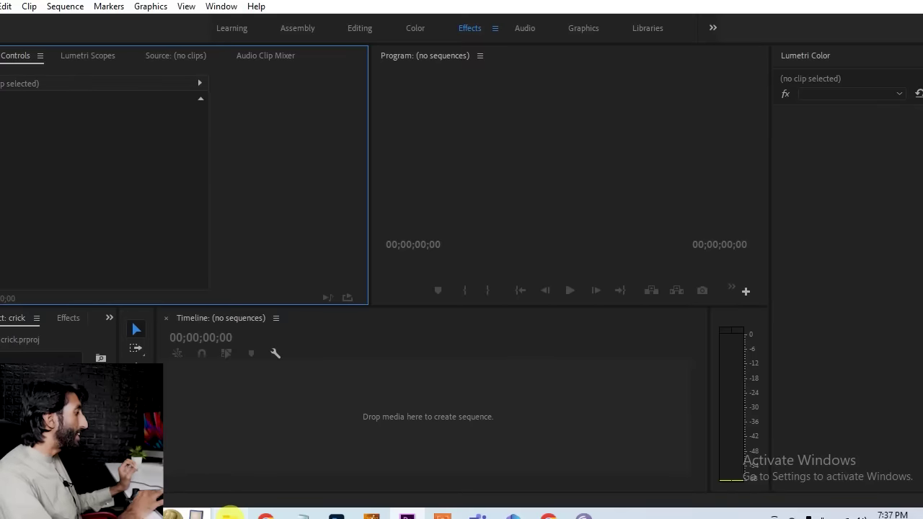
- Switch to the Downloads folder and add videoplayback (11) to the empty Premiere Pro timeline as a new sequence
mouse_move(229, 511)
left_click(245, 447)
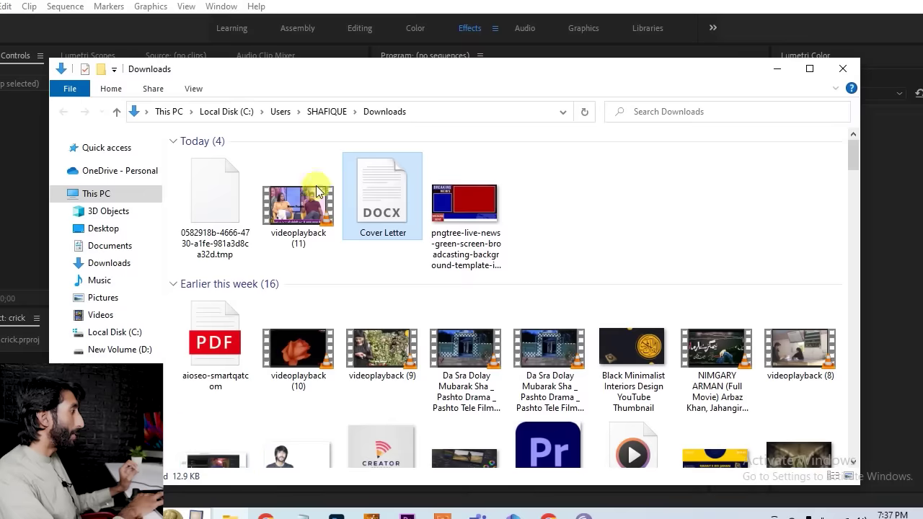
left_click_drag(296, 184, 342, 223)
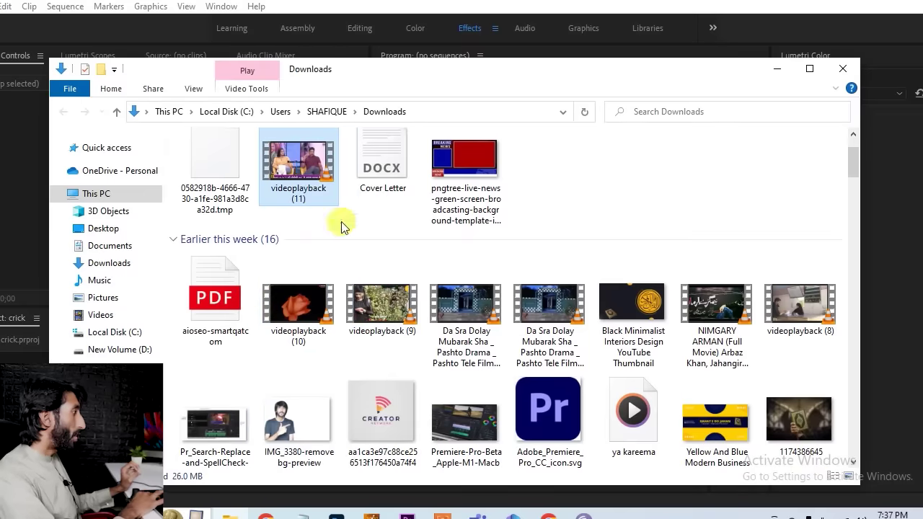
left_click_drag(292, 160, 377, 422)
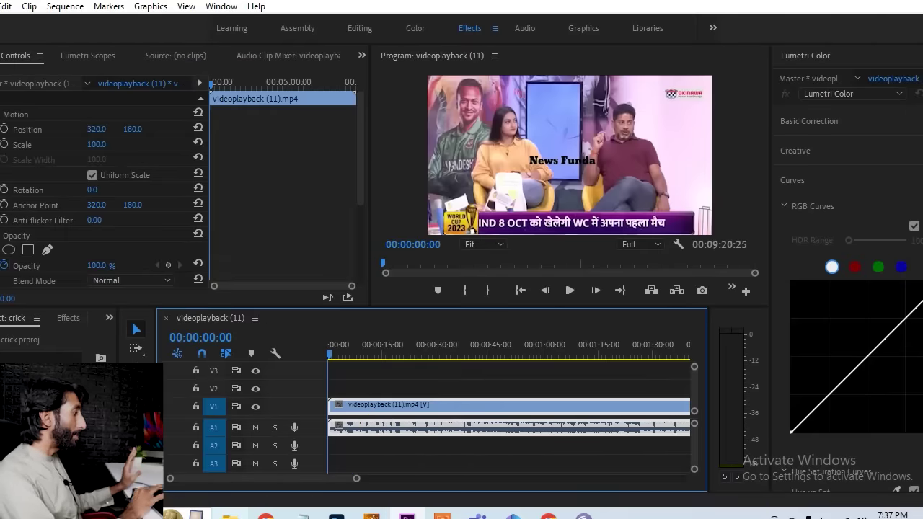
- Place the pngtree live-news frame image from the Downloads folder on track V2 above the video
mouse_move(231, 511)
left_click(224, 474)
scroll(540, 216, "up", 2)
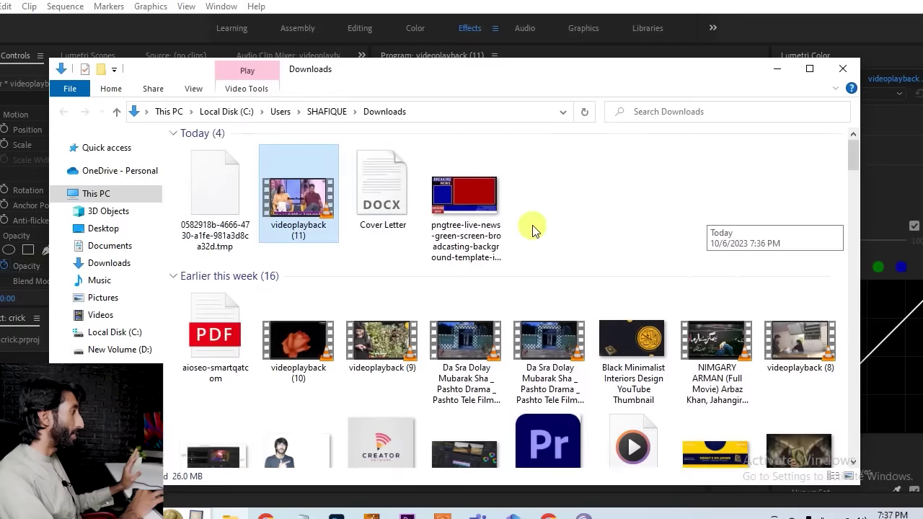
left_click(452, 192)
left_click_drag(452, 193, 491, 388)
- Extend the news-frame image on V2 to about 10 minutes so it spans the whole video
left_click_drag(351, 477, 550, 478)
left_click_drag(360, 388, 619, 387)
left_click_drag(544, 478, 621, 478)
left_click_drag(516, 386, 612, 388)
left_click_drag(550, 389, 481, 394)
- Scale the news-frame image to the frame size and move the videoplayback (11) video above it to V3
double_click(481, 398)
right_click(481, 398)
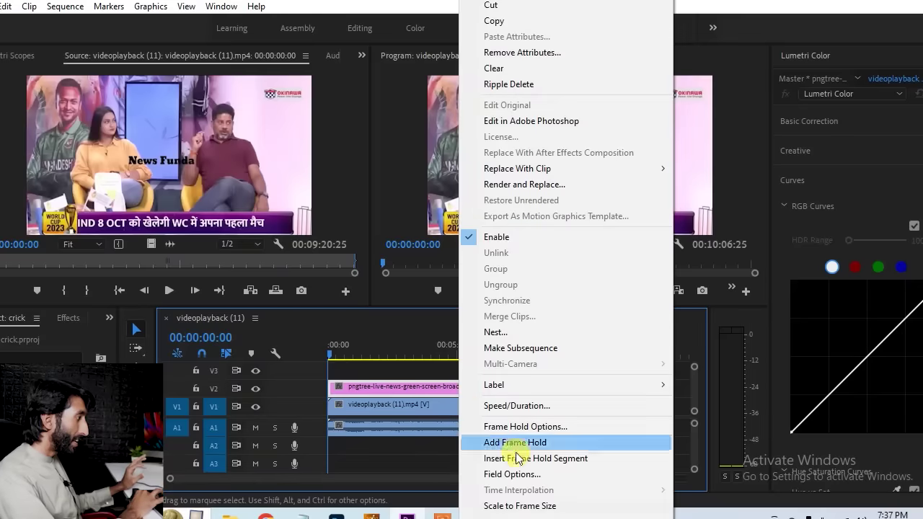
left_click(526, 504)
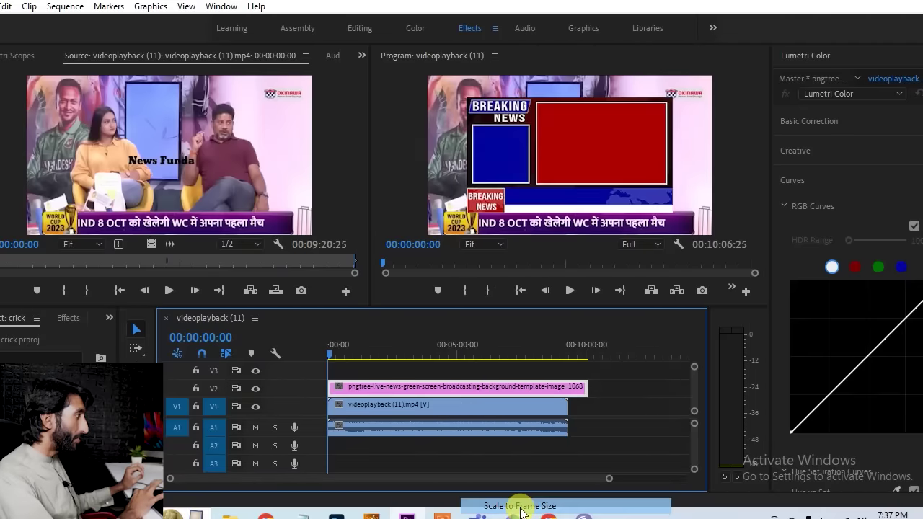
left_click(436, 408)
left_click_drag(436, 408, 431, 377)
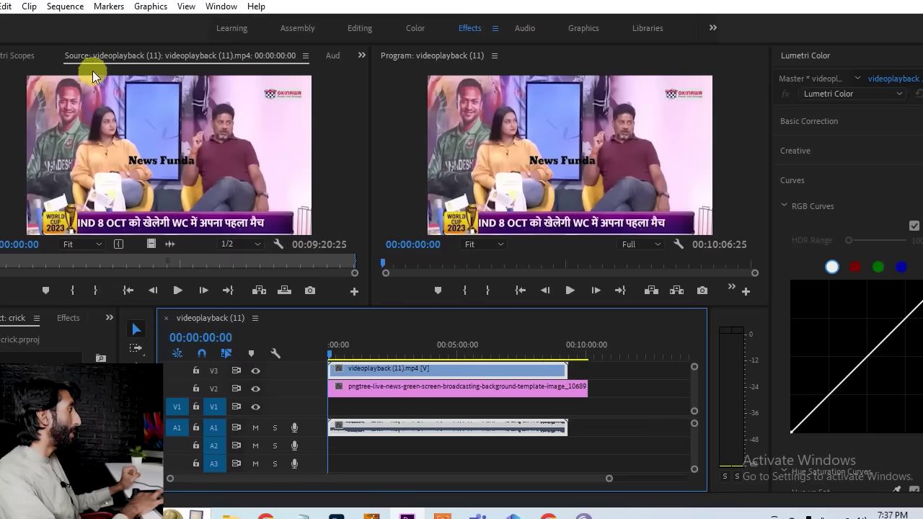
- Set the videoplayback (11) clip's scale to 74 and its position to 420, 145 over the red panel
left_click(362, 55)
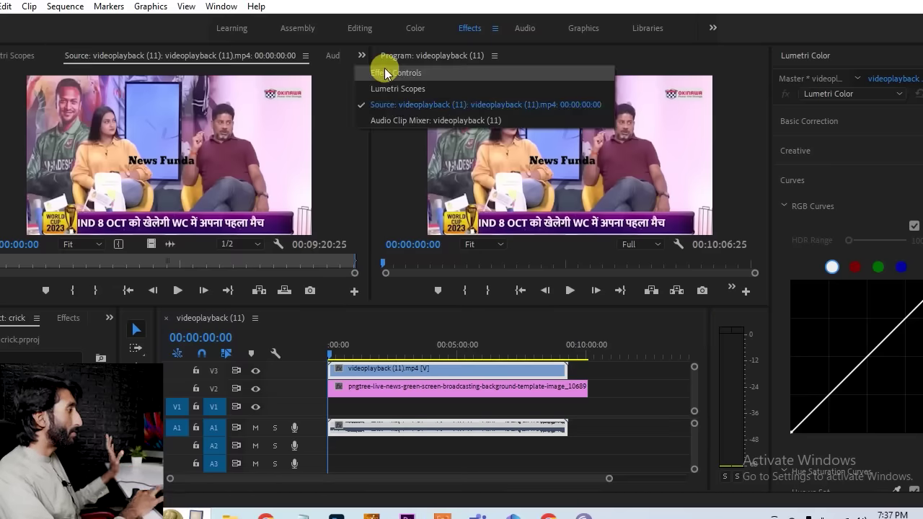
left_click(375, 70)
left_click_drag(99, 146, 141, 129)
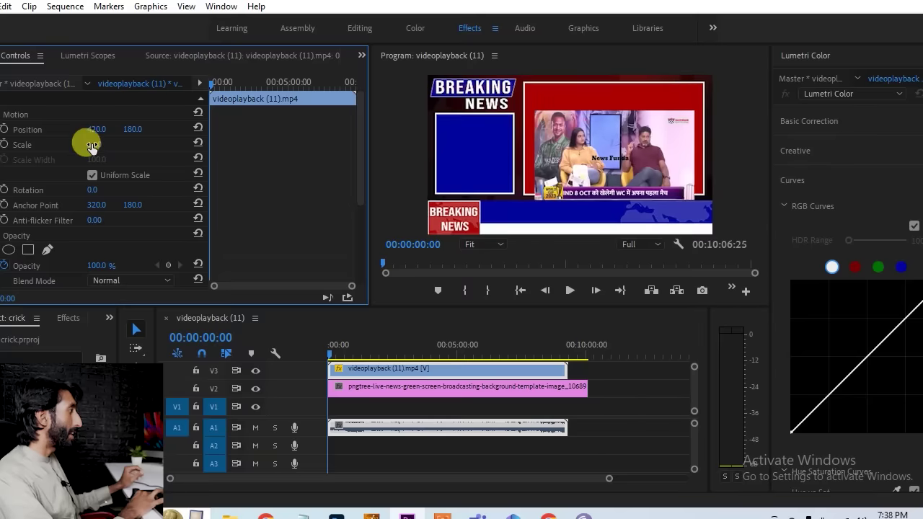
left_click_drag(91, 144, 137, 129)
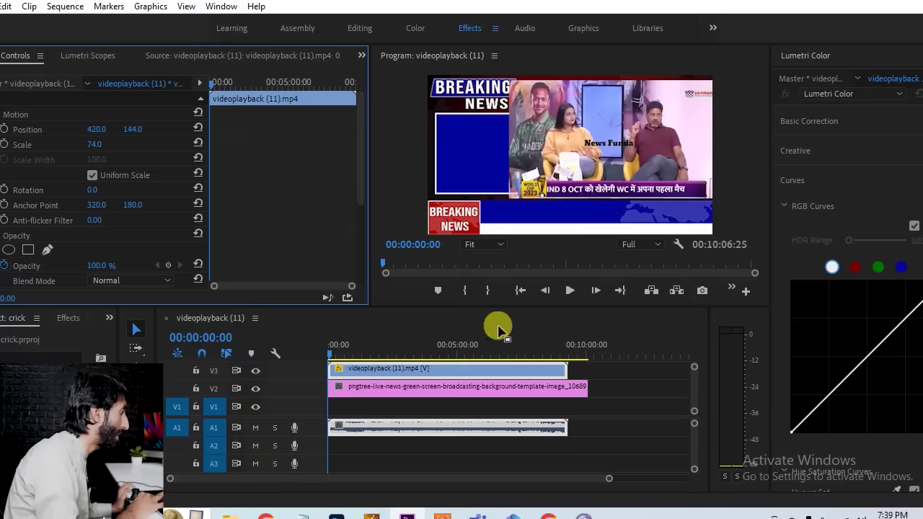
left_click(131, 129)
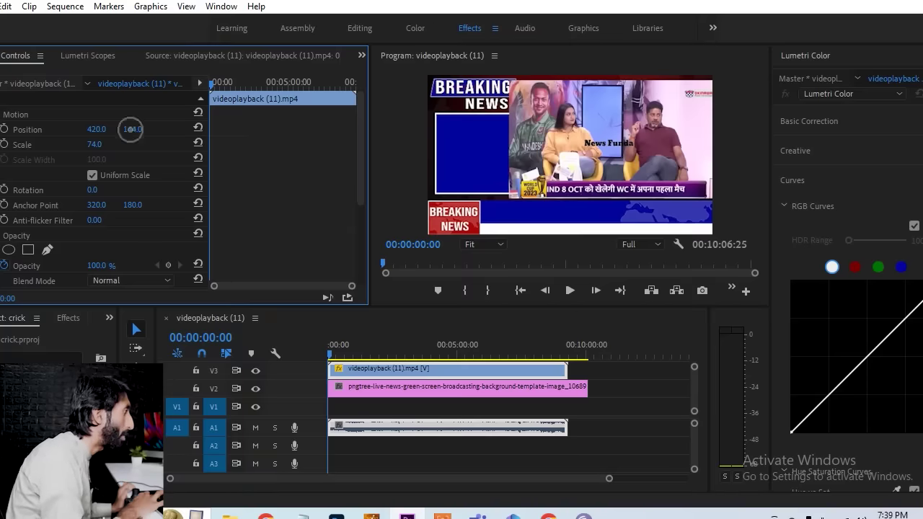
left_click_drag(134, 127, 137, 136)
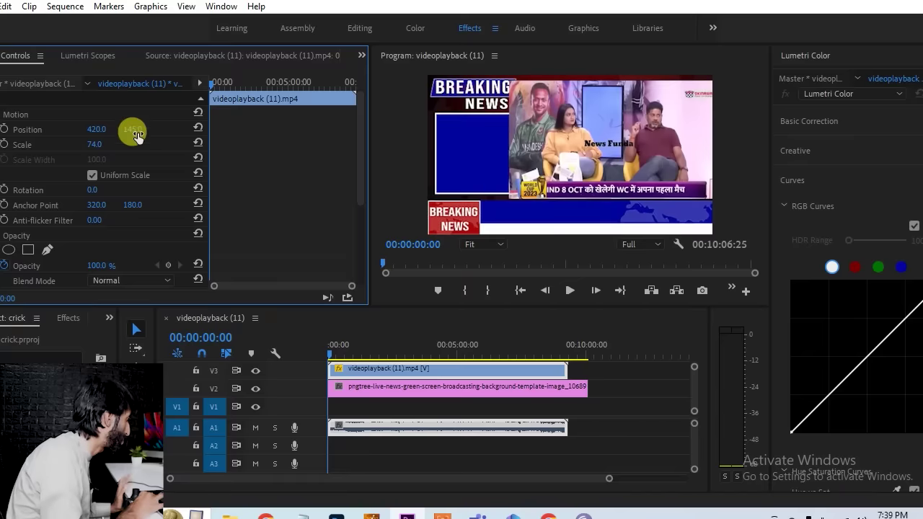
- Find the Crop effect and apply it to the videoplayback (11) clip on V3
left_click(72, 317)
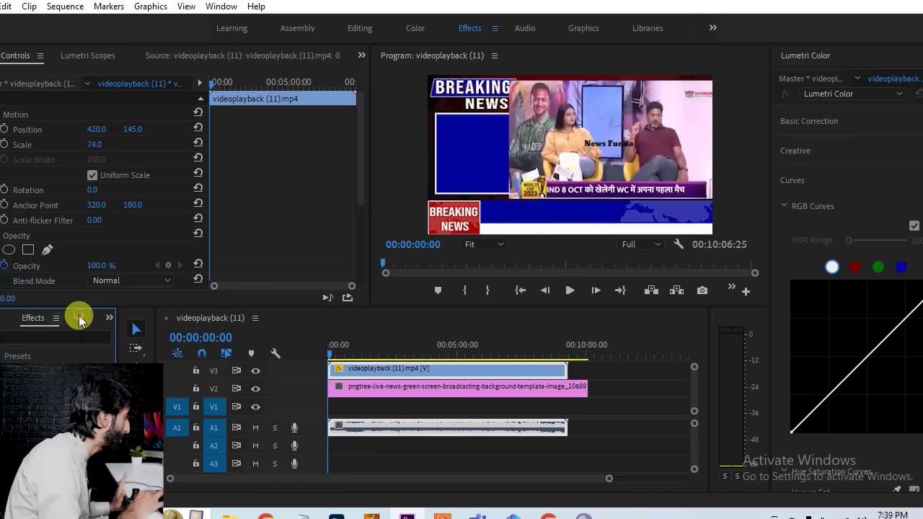
left_click(16, 334)
type("op")
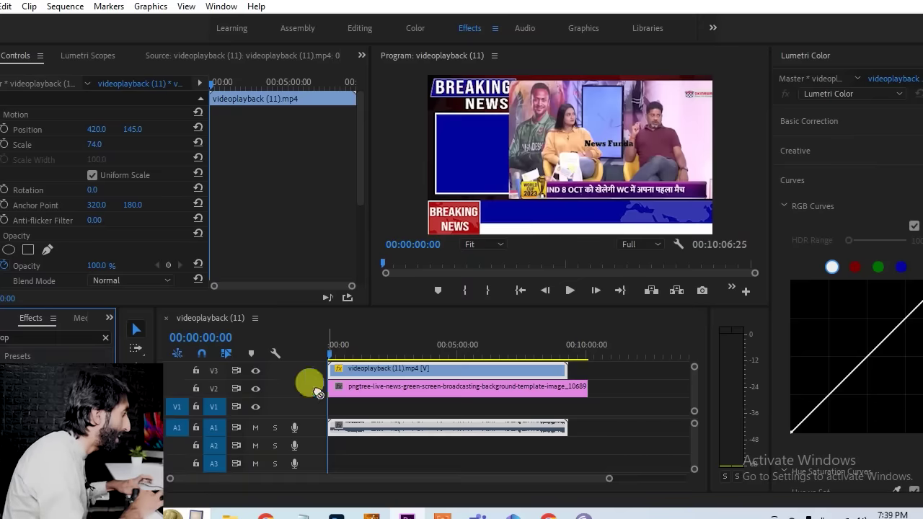
left_click(359, 368)
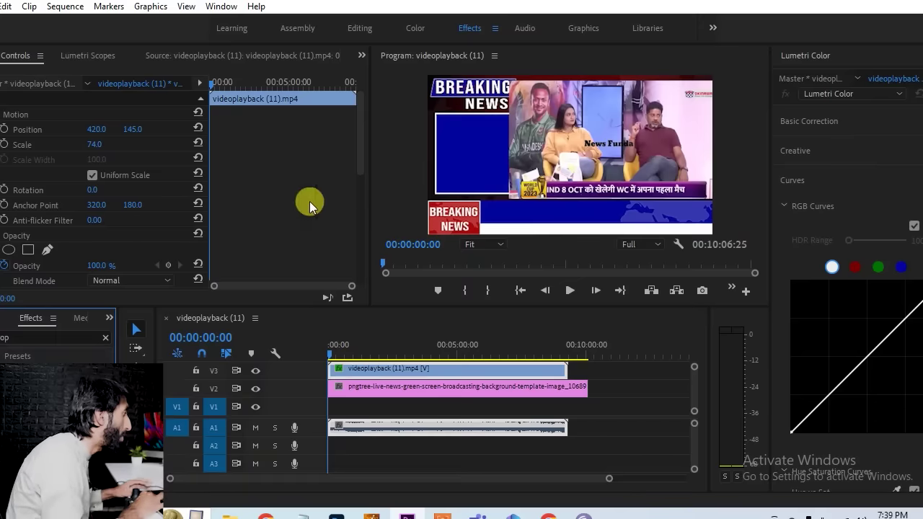
- Crop the videoplayback (11) clip by 8% left, 3% top, 8% right and 5% bottom to fit the red panel
left_click(361, 142)
left_click_drag(361, 142, 366, 239)
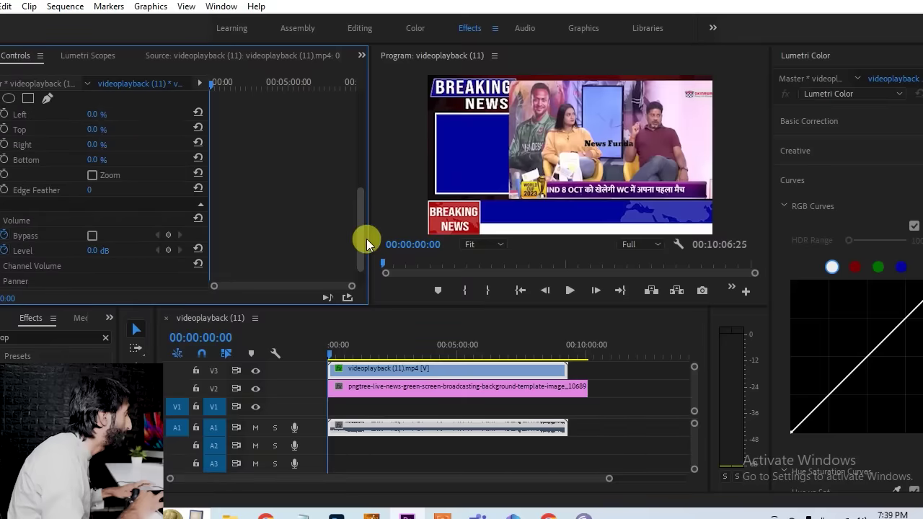
mouse_move(98, 117)
left_mouse_down()
mouse_move(159, 118)
mouse_move(108, 129)
left_mouse_up()
left_click_drag(98, 144, 119, 144)
left_click_drag(97, 159, 106, 155)
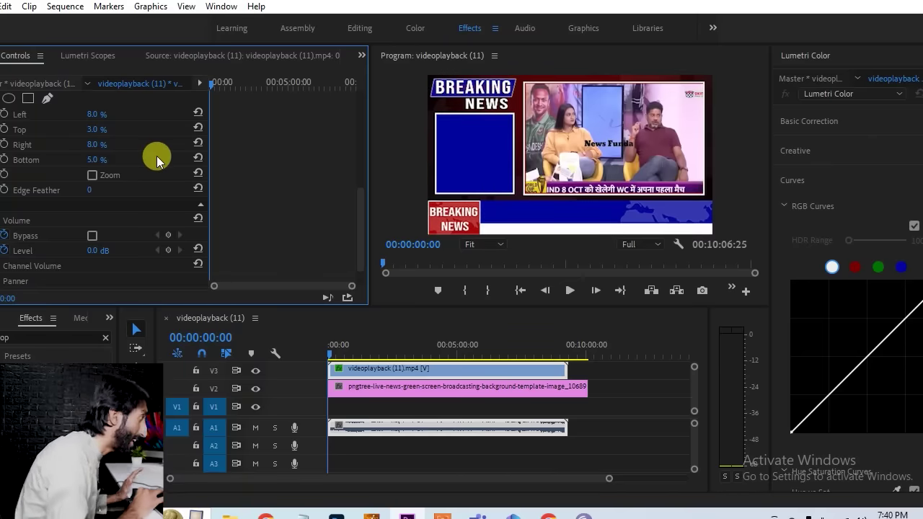
- Add the C0197 video from the desktop to the sequence and place it on a new track V4 at the start
left_click(859, 3)
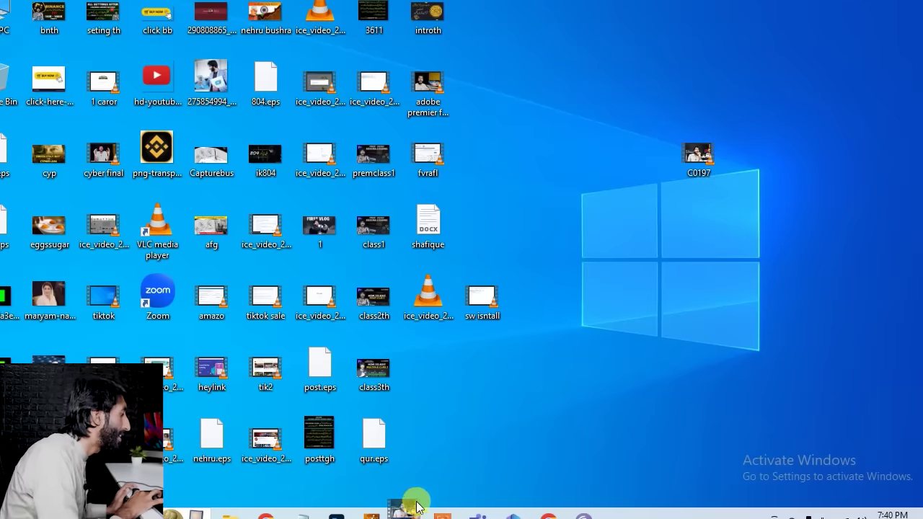
left_click_drag(415, 514, 605, 364)
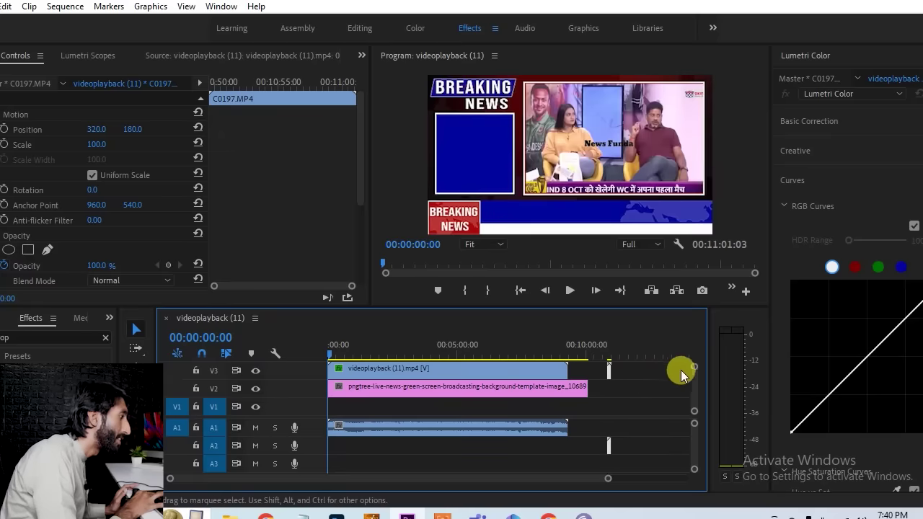
left_click_drag(694, 370, 690, 353)
left_click_drag(610, 387, 332, 374)
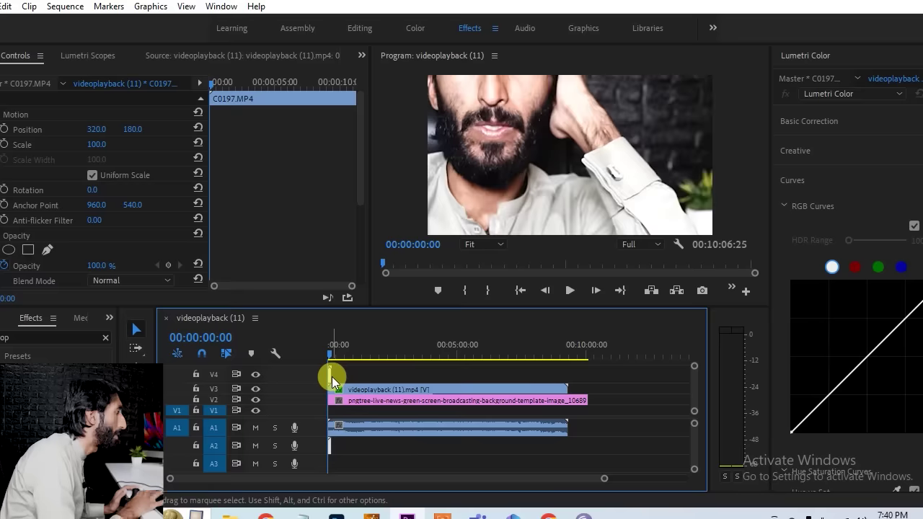
- Scale the C0197 clip to 12, apply the Crop effect and crop it by 18% left and 34% right
left_click_drag(602, 478, 465, 500)
mouse_move(99, 145)
left_mouse_down()
mouse_move(90, 145)
mouse_move(106, 144)
left_mouse_up()
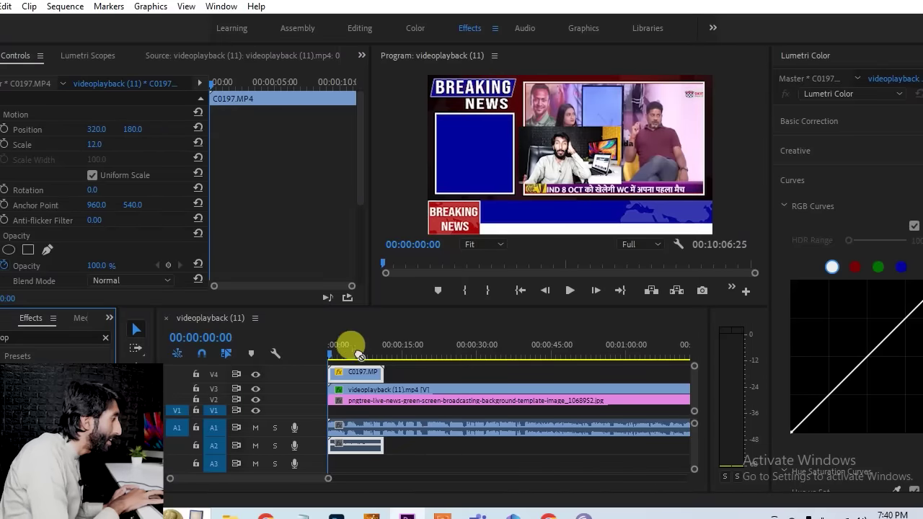
left_click_drag(362, 163, 365, 253)
mouse_move(94, 121)
left_mouse_down()
mouse_move(116, 121)
mouse_move(106, 120)
left_mouse_up()
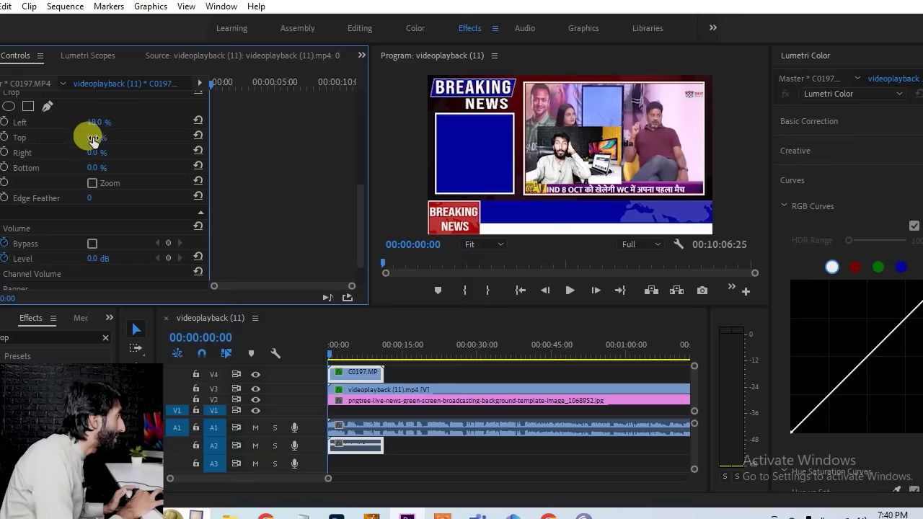
left_click_drag(91, 153, 106, 152)
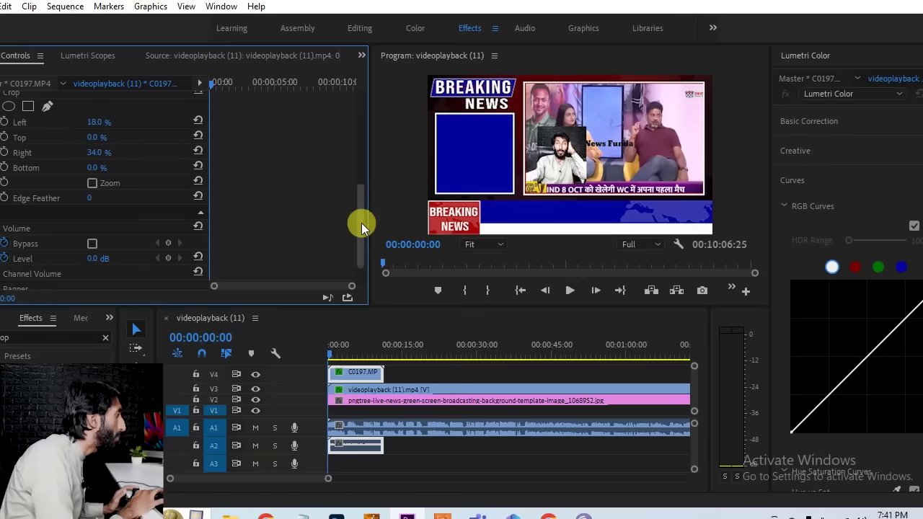
- Move the C0197 clip into the blue panel at horizontal position 128 and set its scale to 16
left_click_drag(361, 223, 339, 107)
left_click_drag(97, 129, 115, 144)
left_click(106, 140)
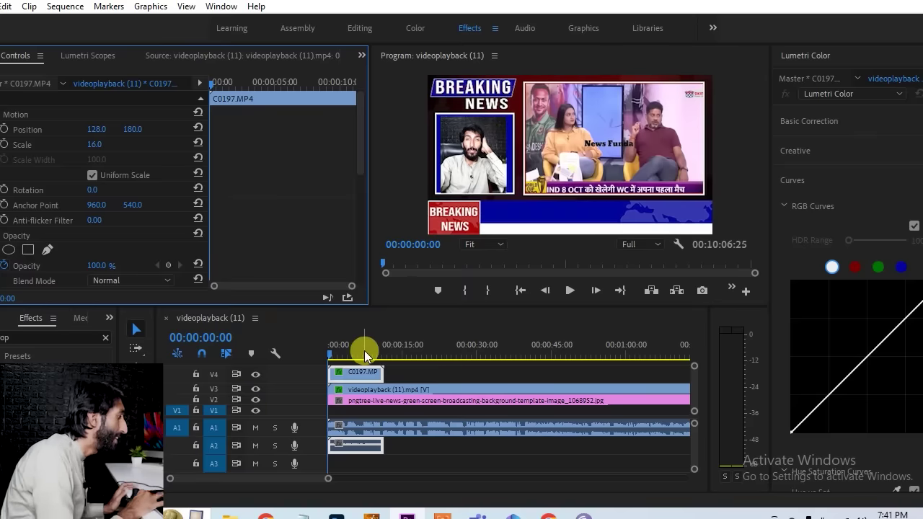
- Unlink the C0197 clip's audio from its video and delete that audio from track A2
right_click(363, 441)
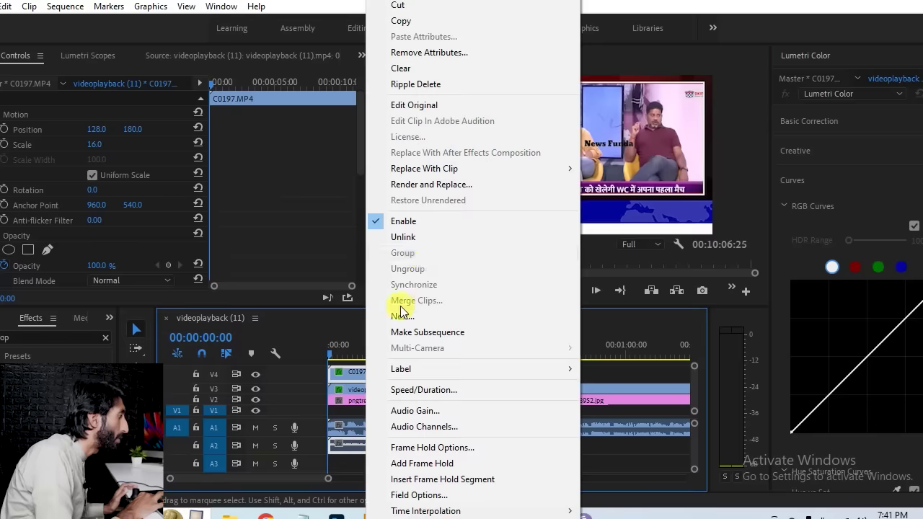
left_click(405, 238)
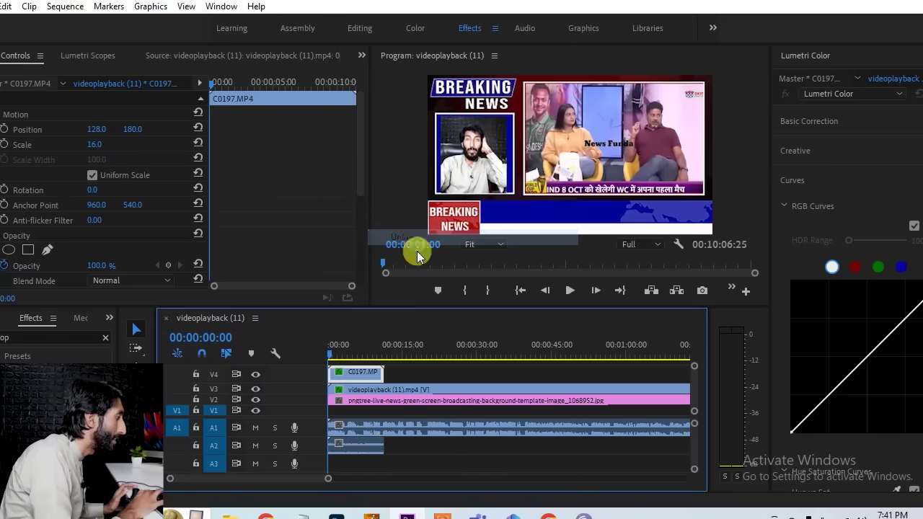
left_click(355, 444)
key("Delete")
- Mute the computer's speakers and play the sequence from the start to preview the combined news layout
key("space")
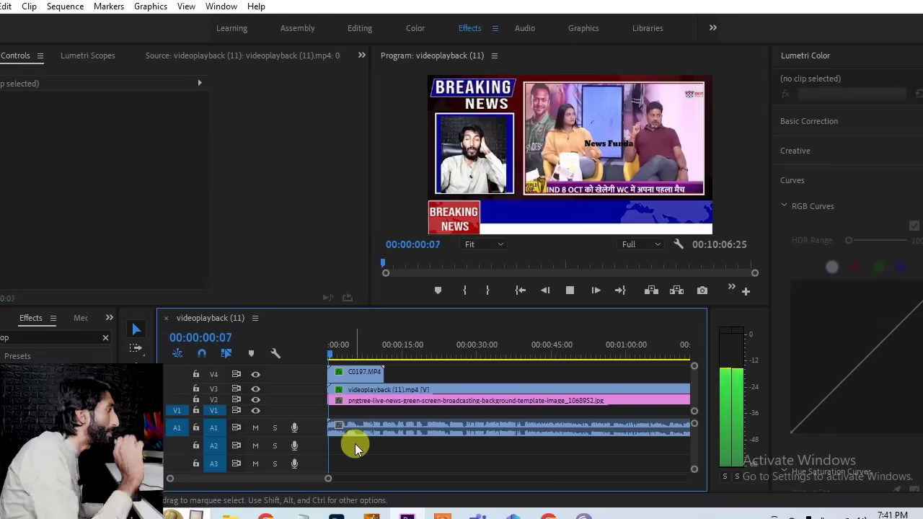
left_click(355, 431)
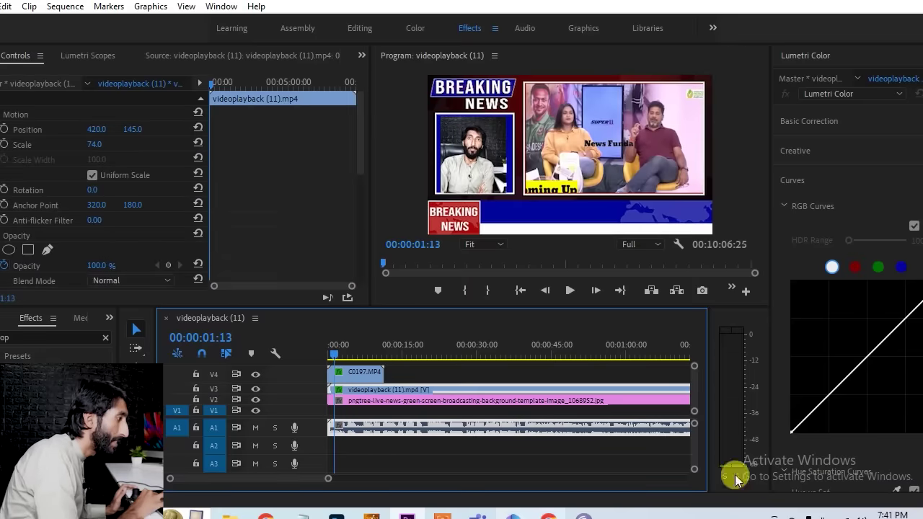
left_click(863, 516)
left_click(718, 487)
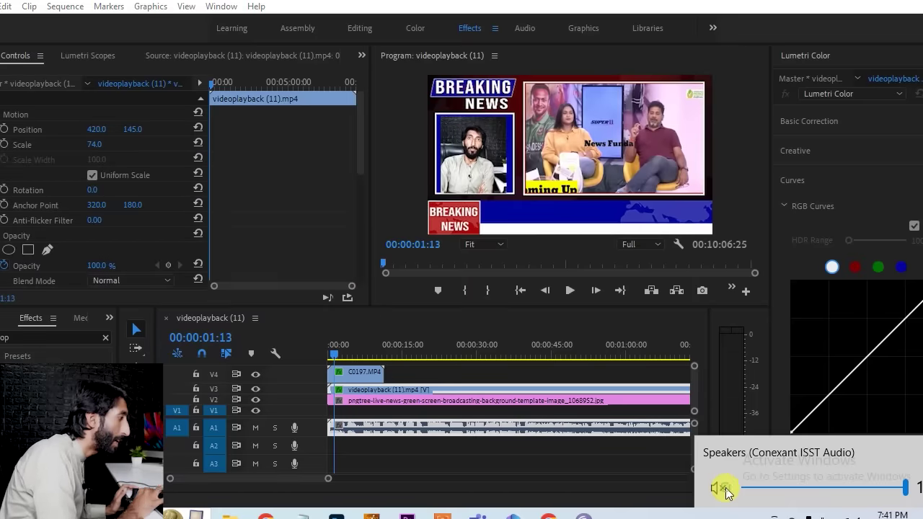
left_click_drag(341, 352, 311, 348)
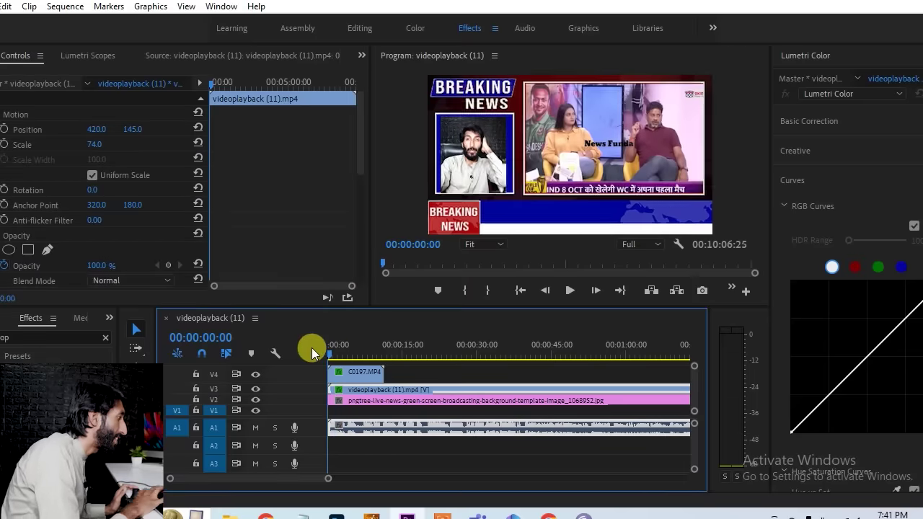
key("space")
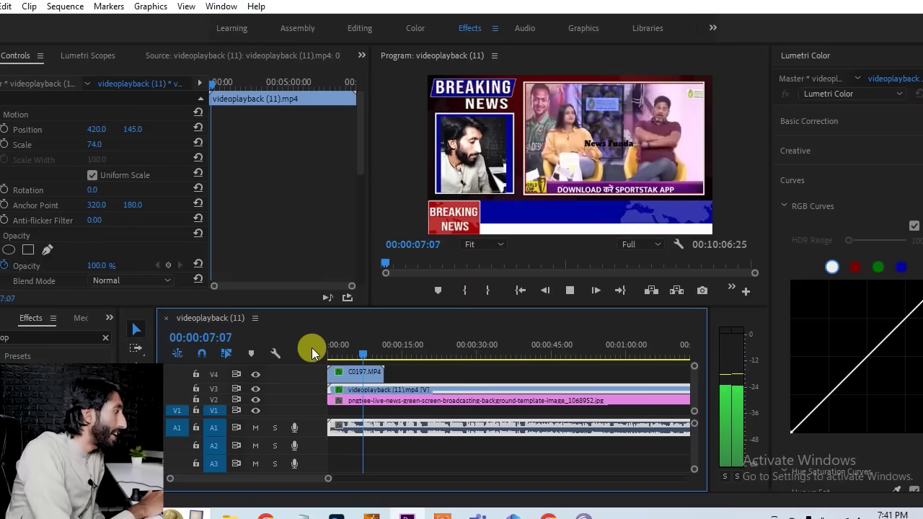
key("space")
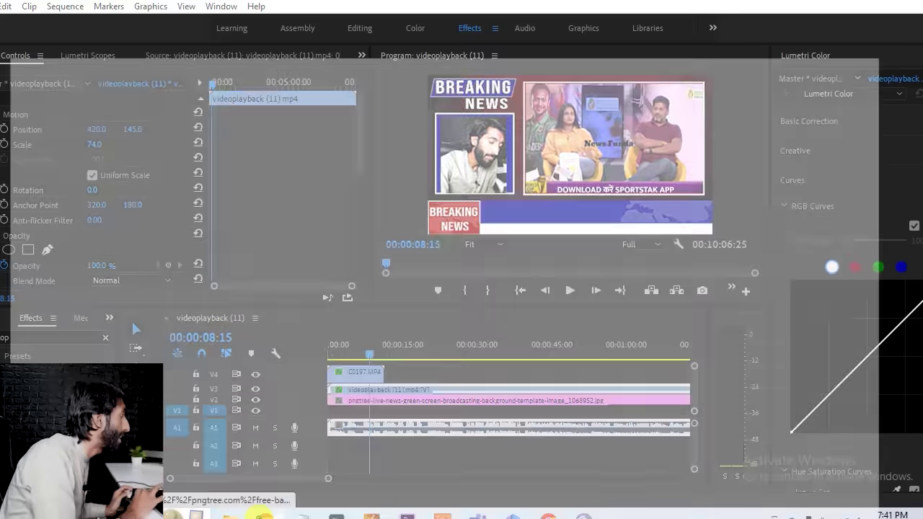
- Switch to Chrome and look through the latest videos on the Career TV YouTube channel
left_click(267, 497)
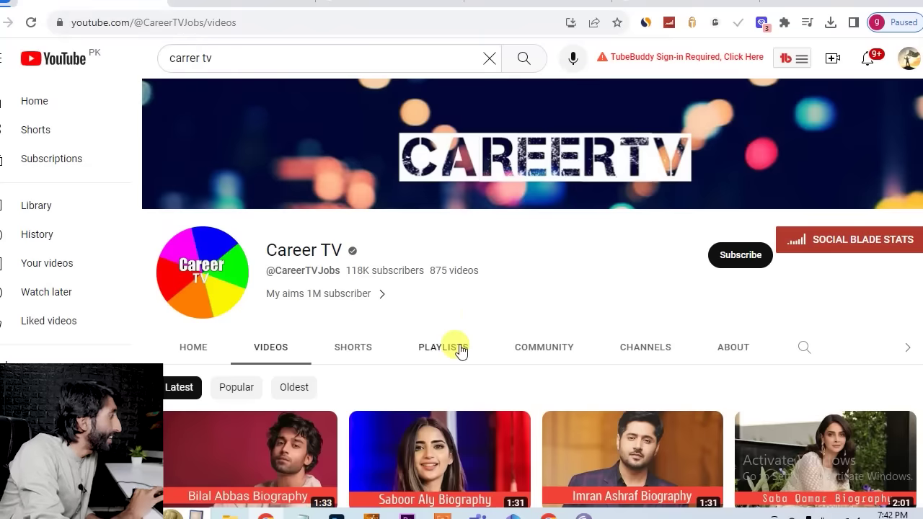
scroll(482, 301, "down", 3)
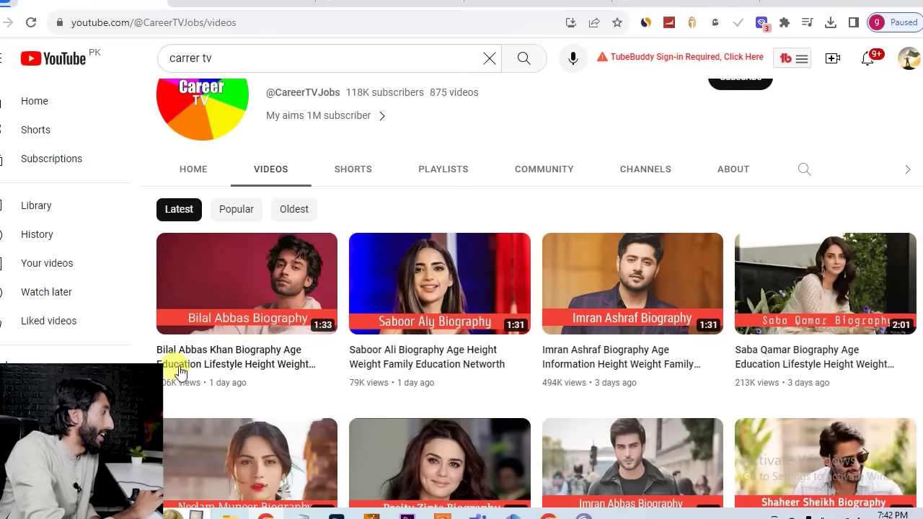
scroll(527, 127, "up", 3)
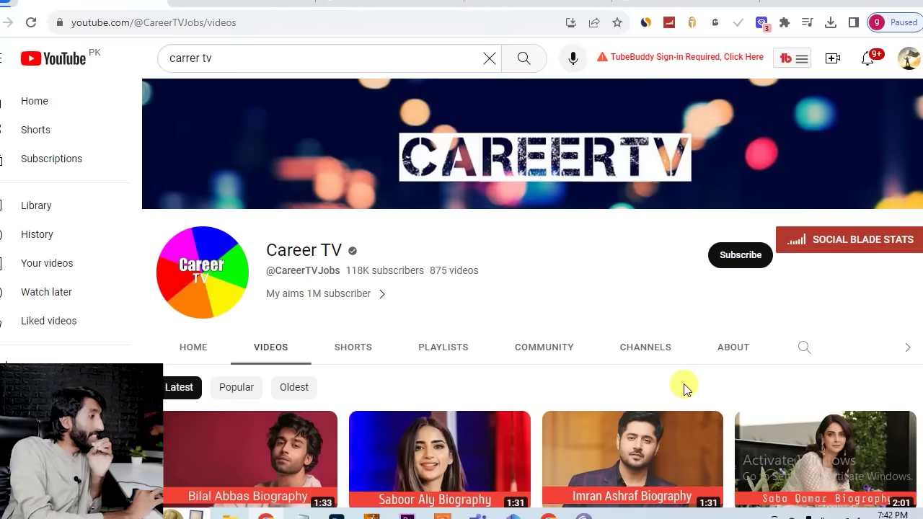
scroll(683, 383, "down", 3)
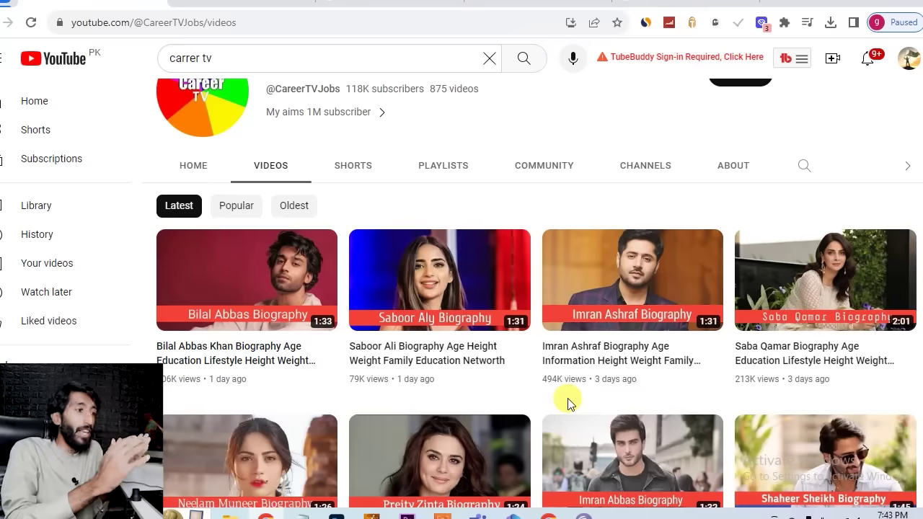
- Examine the whole length of the sequence in Premiere Pro's timeline and return to the Career TV channel page in Chrome
left_click(407, 514)
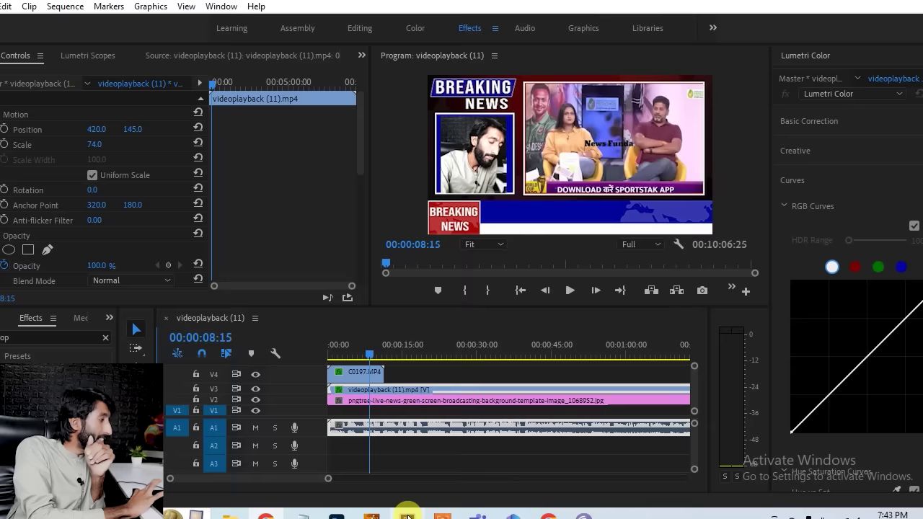
left_click_drag(328, 478, 652, 505)
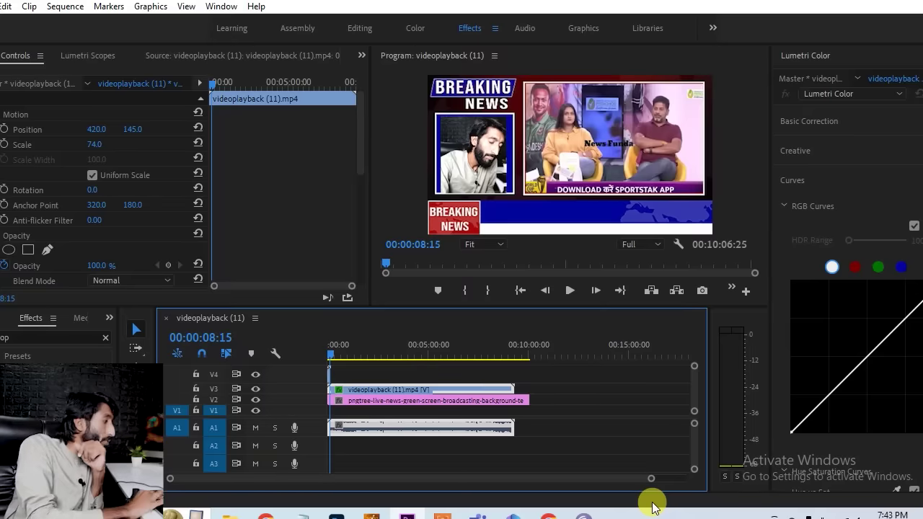
left_click(266, 516)
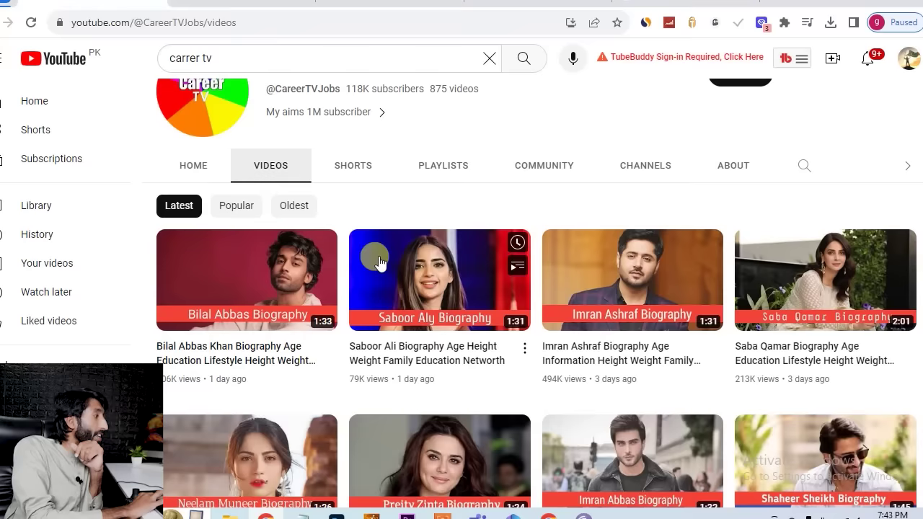